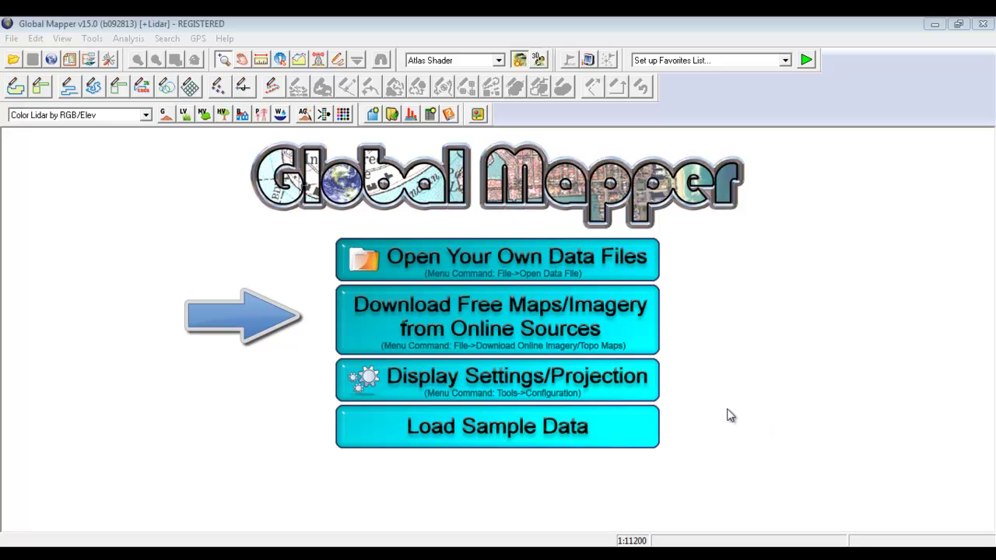
# Load the online NAIP_2011 imagery covering 1 mile around Hallowell, Maine
pyautogui.click(578, 332)
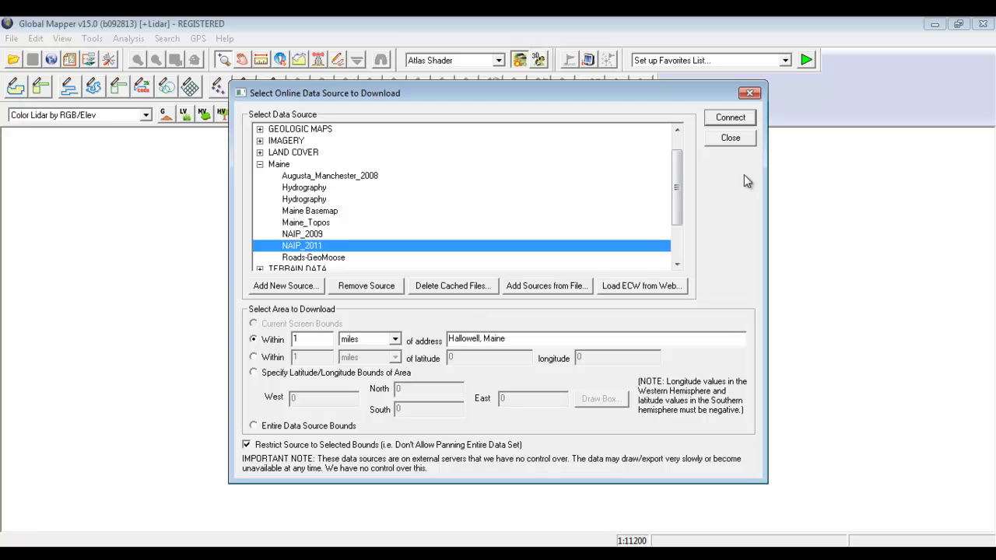
pyautogui.click(731, 117)
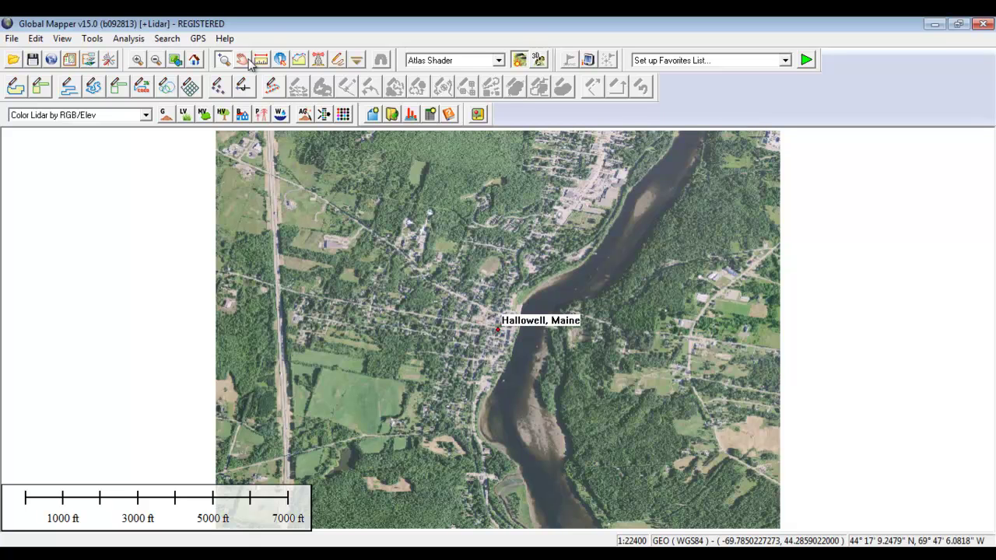
# Bring up the File menu's Export choices for the loaded Hallowell imagery
pyautogui.click(11, 41)
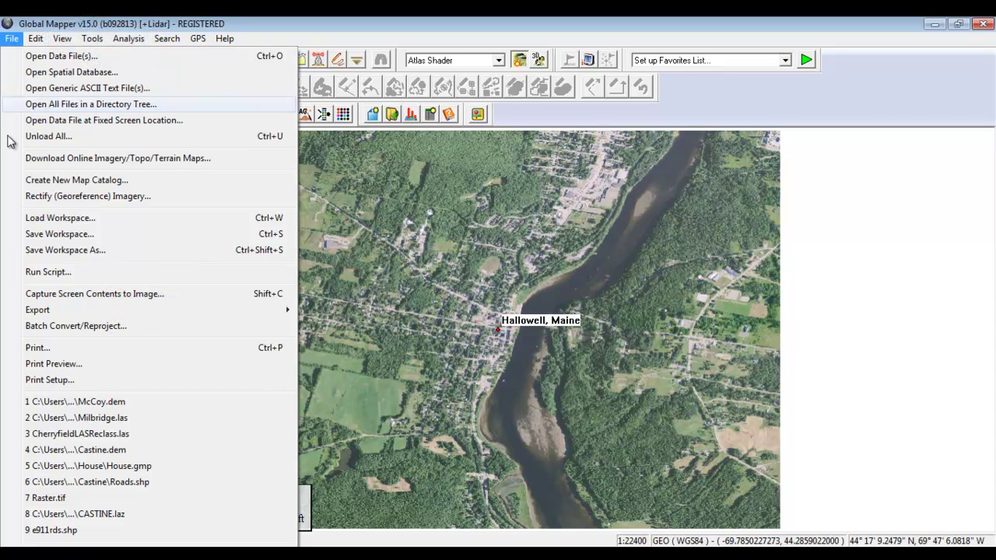
pyautogui.click(37, 309)
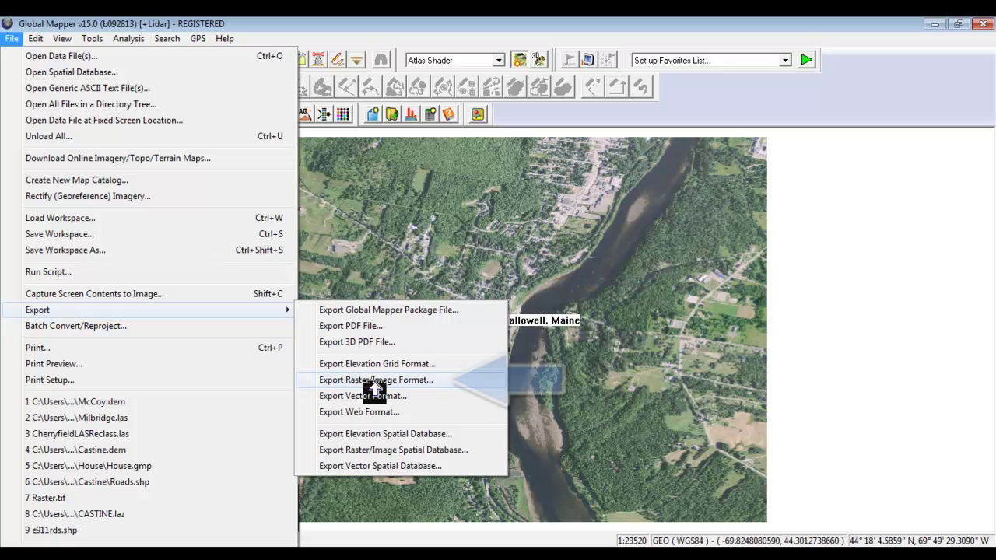
# Choose a raster/image export and select JPG2000 as the format
pyautogui.click(403, 381)
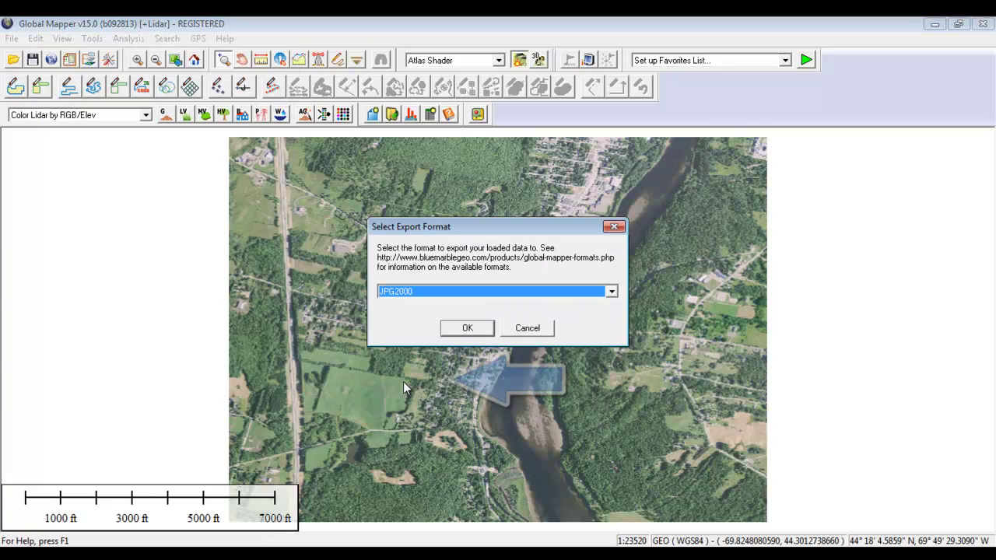
pyautogui.click(595, 294)
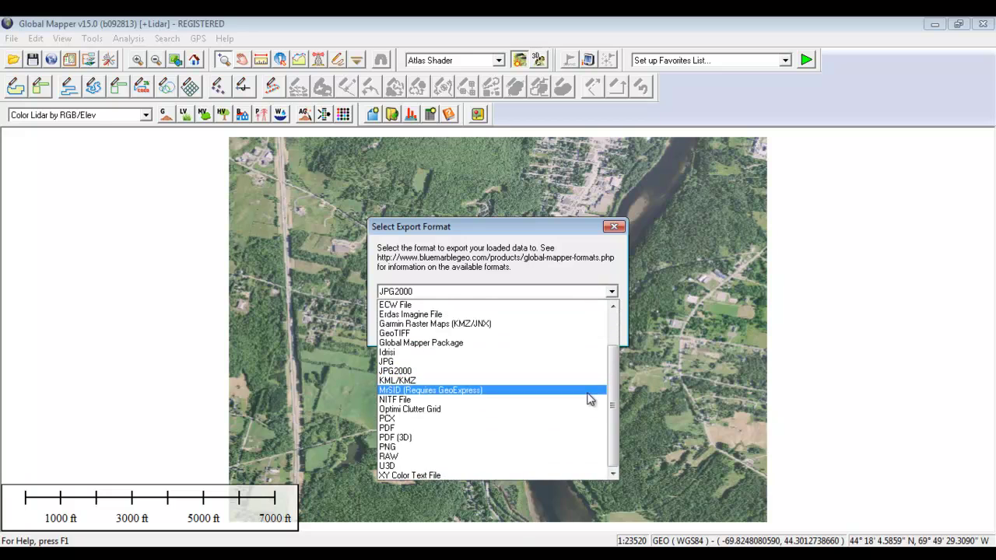
pyautogui.click(577, 372)
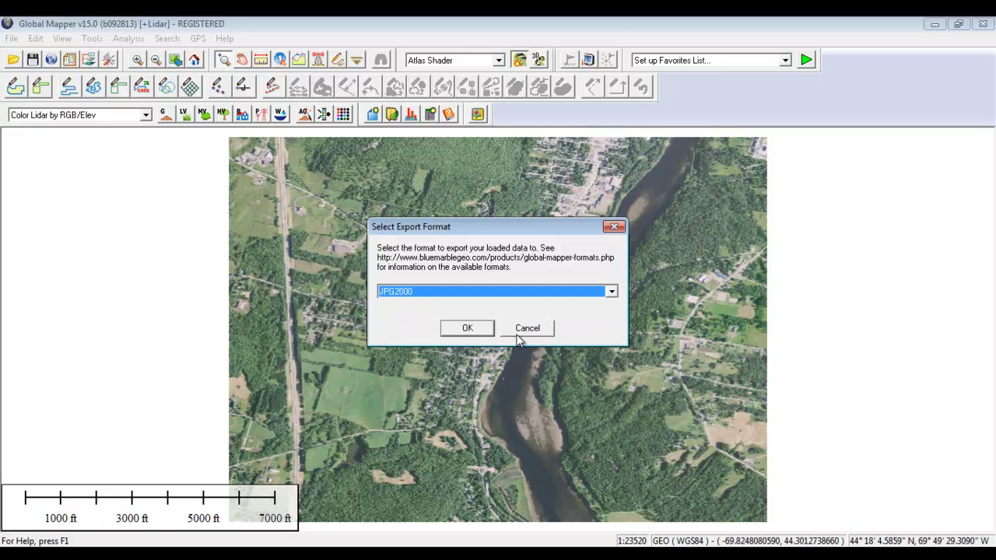
pyautogui.click(472, 332)
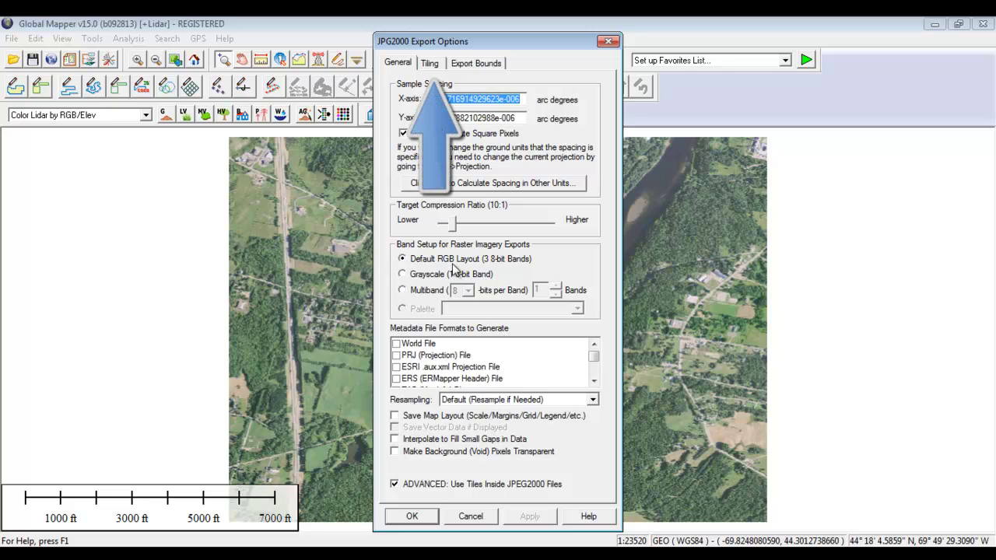
# Keep the JPG2000 export at No Tiling and move on to the Export Bounds settings
pyautogui.click(434, 63)
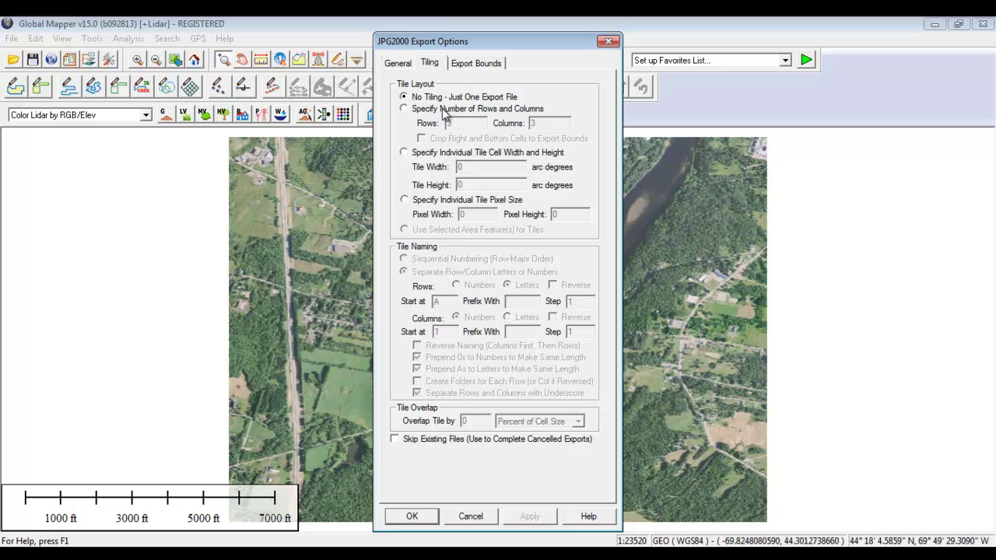
pyautogui.click(478, 63)
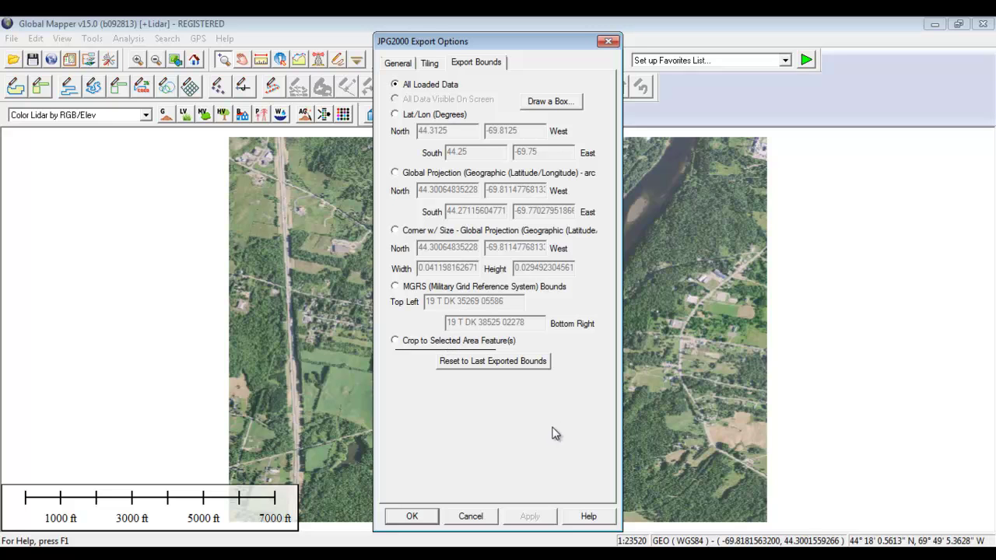
# Draw a crop box just west of central Hallowell and save the JPG2000 export as NAIP
pyautogui.click(573, 104)
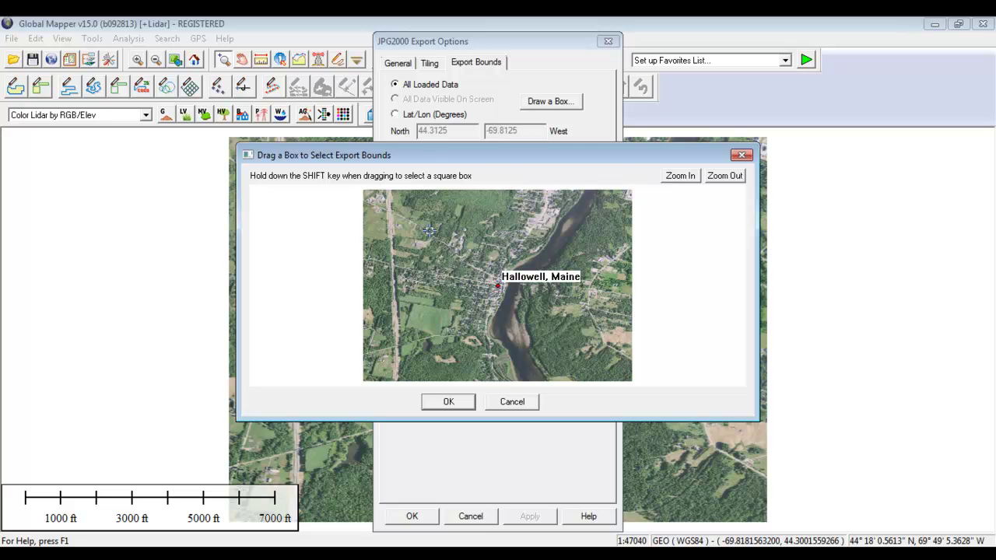
pyautogui.moveTo(429, 230); pyautogui.dragTo(468, 300)
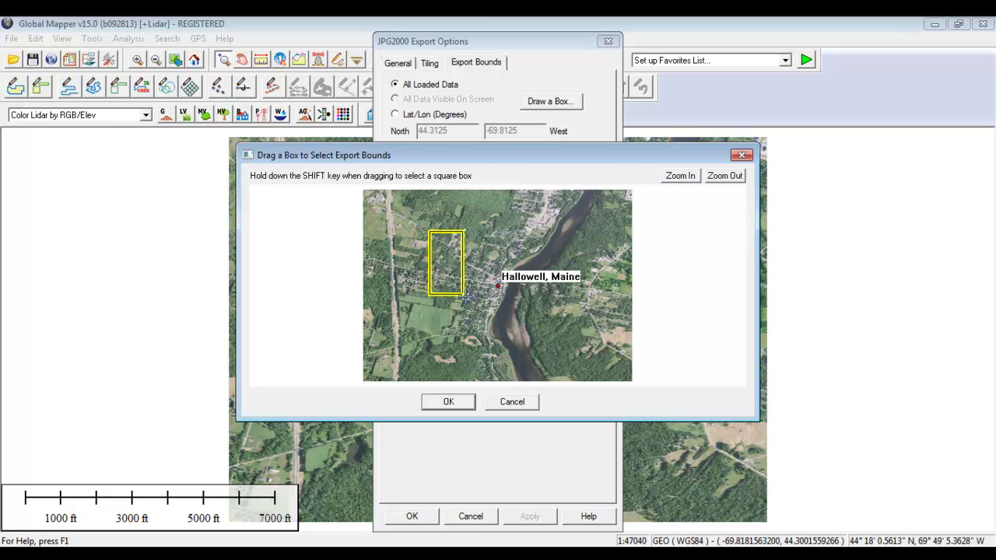
pyautogui.click(450, 402)
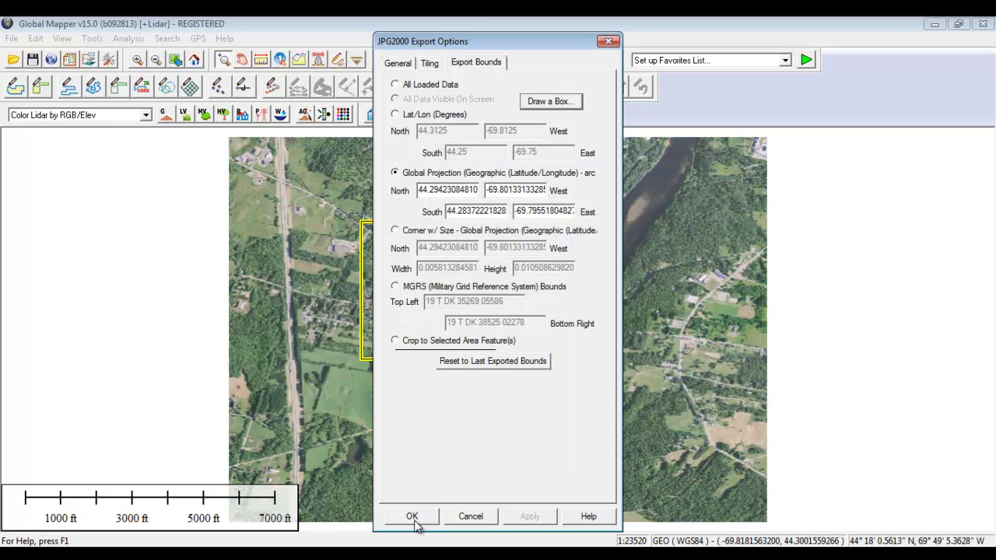
pyautogui.click(413, 517)
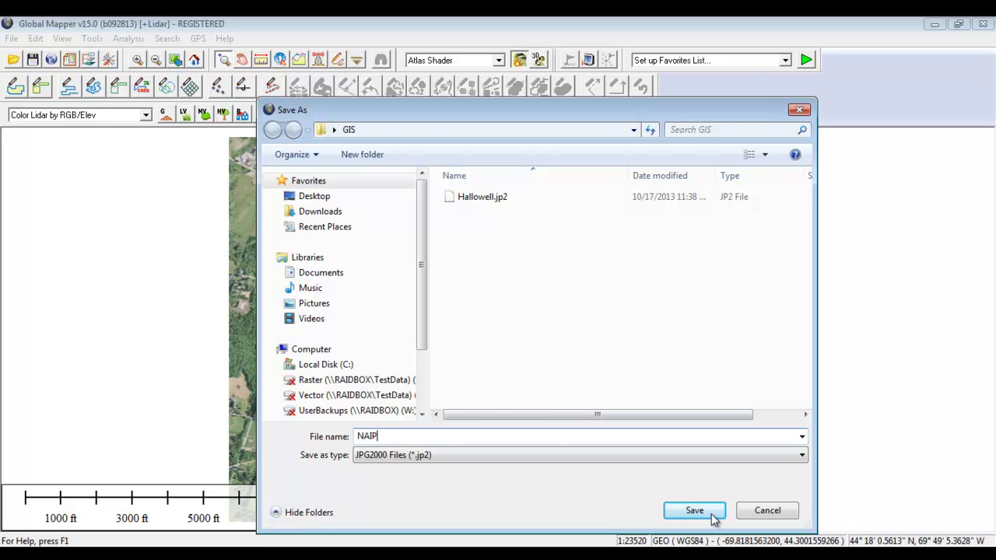
pyautogui.click(698, 511)
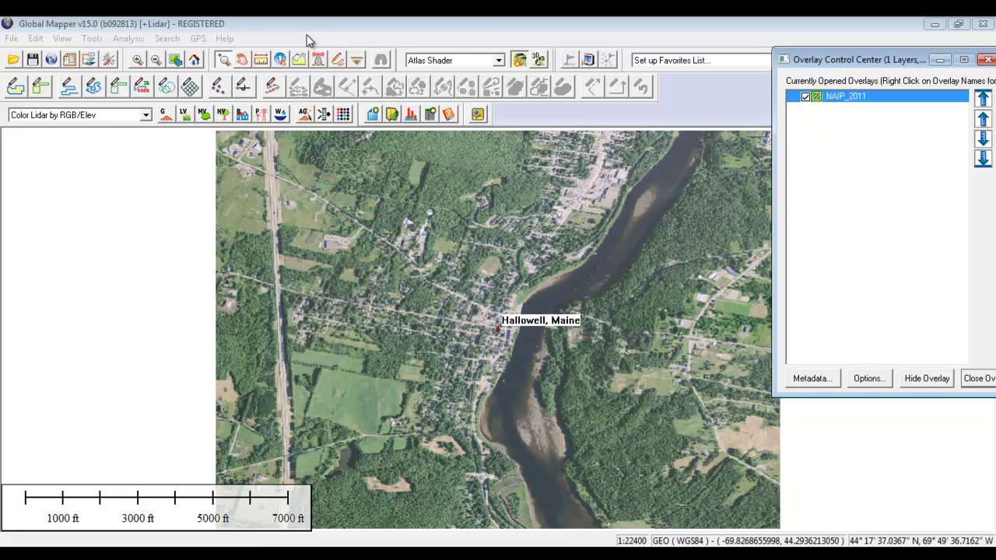
# Load the exported NAIP.jp2 file as a second imagery layer
pyautogui.click(12, 38)
pyautogui.click(31, 57)
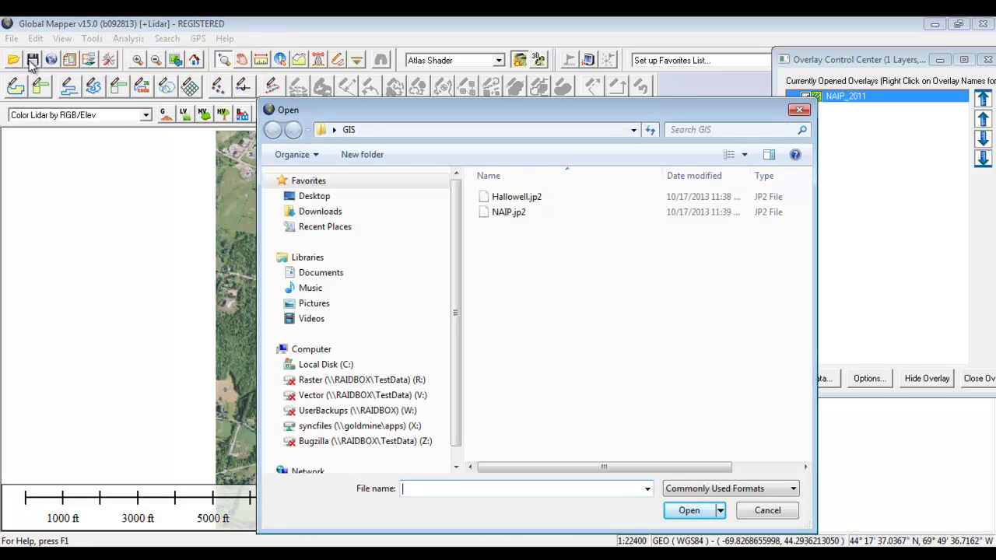
pyautogui.click(559, 196)
pyautogui.click(577, 213)
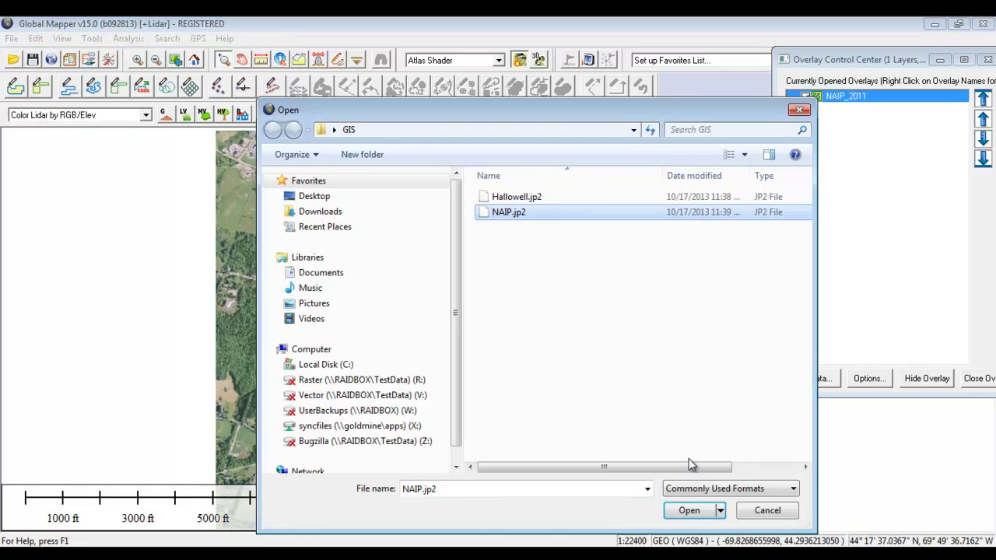
pyautogui.click(695, 511)
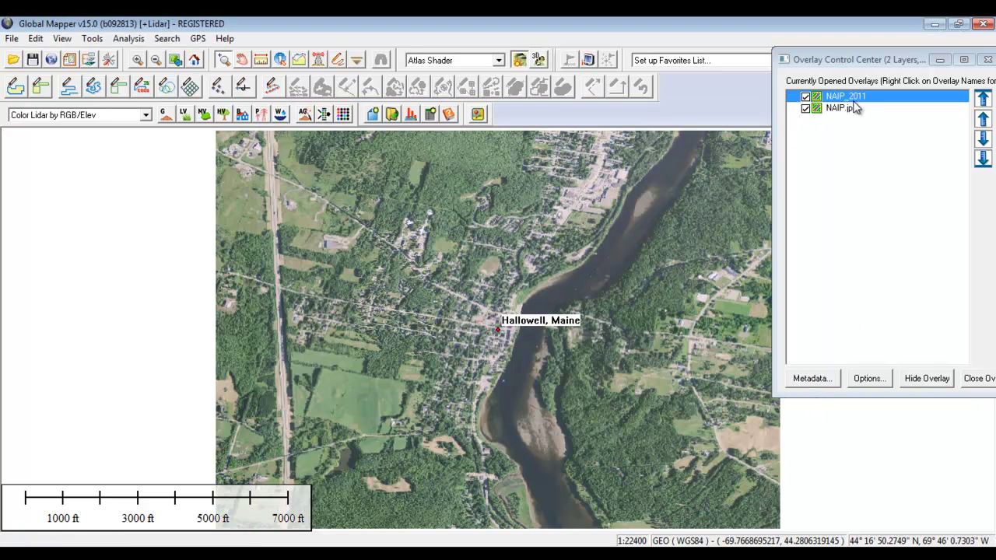
# Select the original NAIP_2011 layer in the Overlay Control Center and close it
pyautogui.click(842, 108)
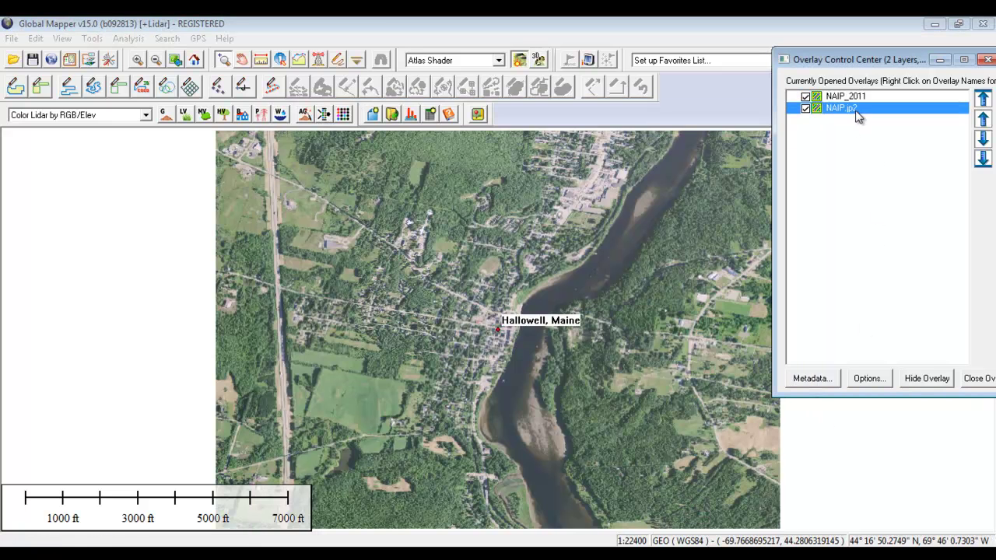
pyautogui.click(868, 95)
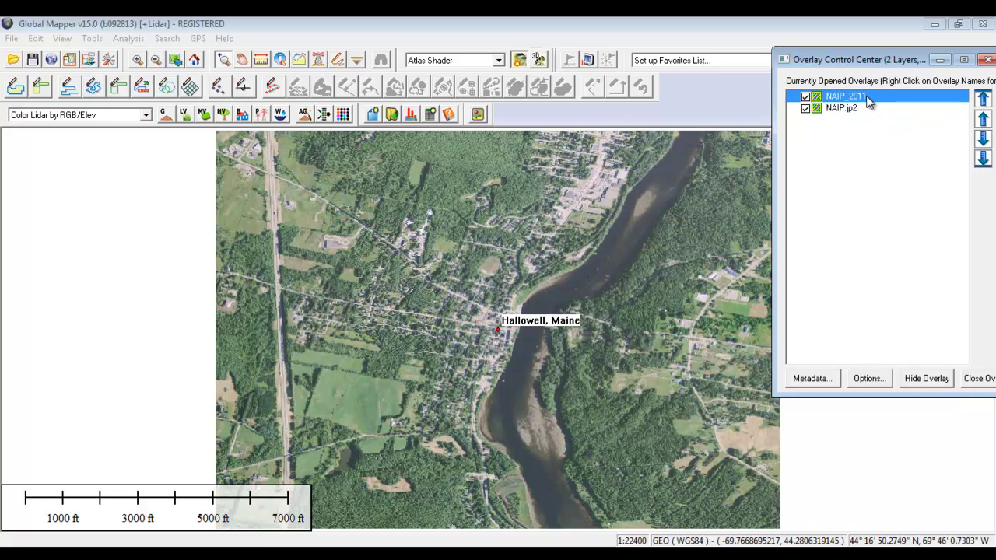
pyautogui.click(975, 381)
# Confirm removing NAIP_2011, load Parcels.shp, and hide the NAIP.jp2 imagery
pyautogui.click(840, 246)
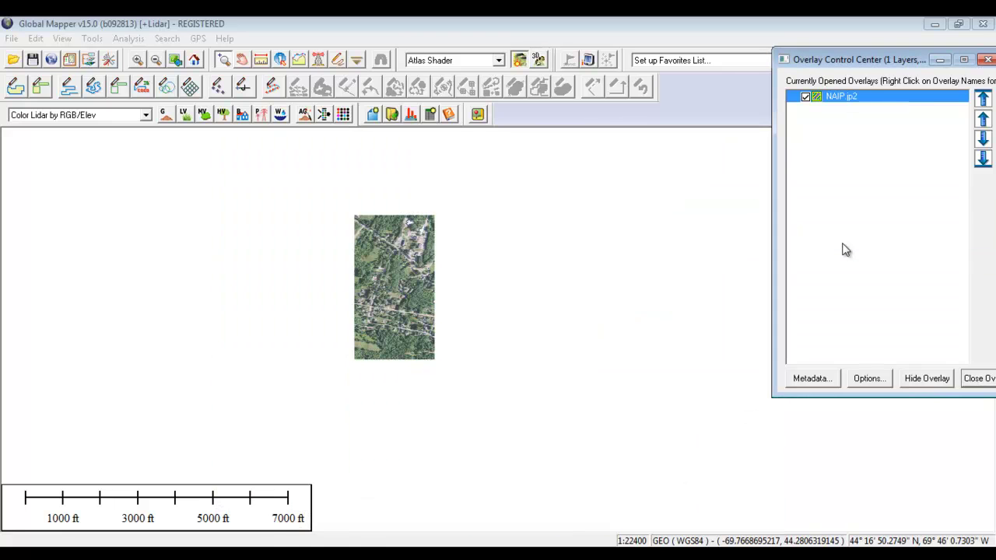
pyautogui.click(69, 61)
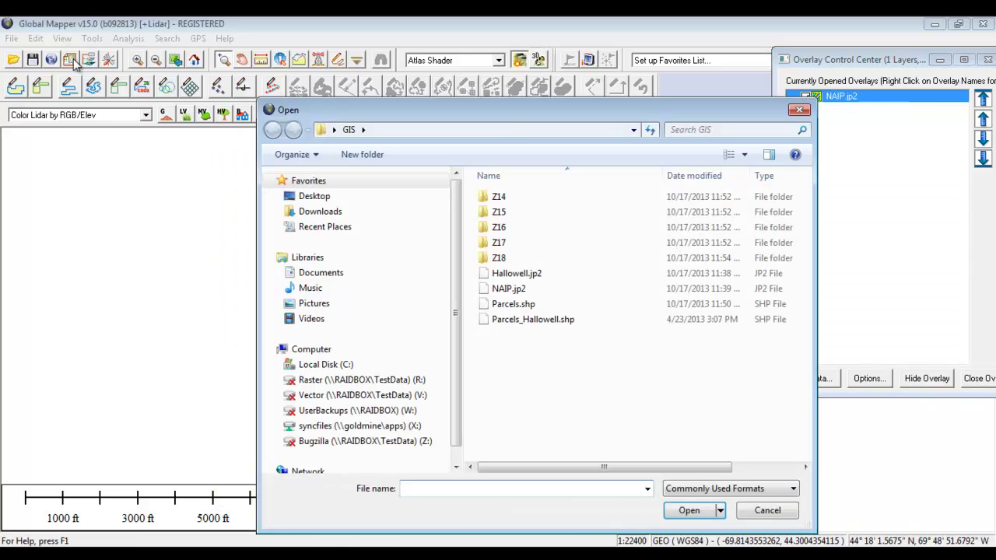
pyautogui.click(515, 305)
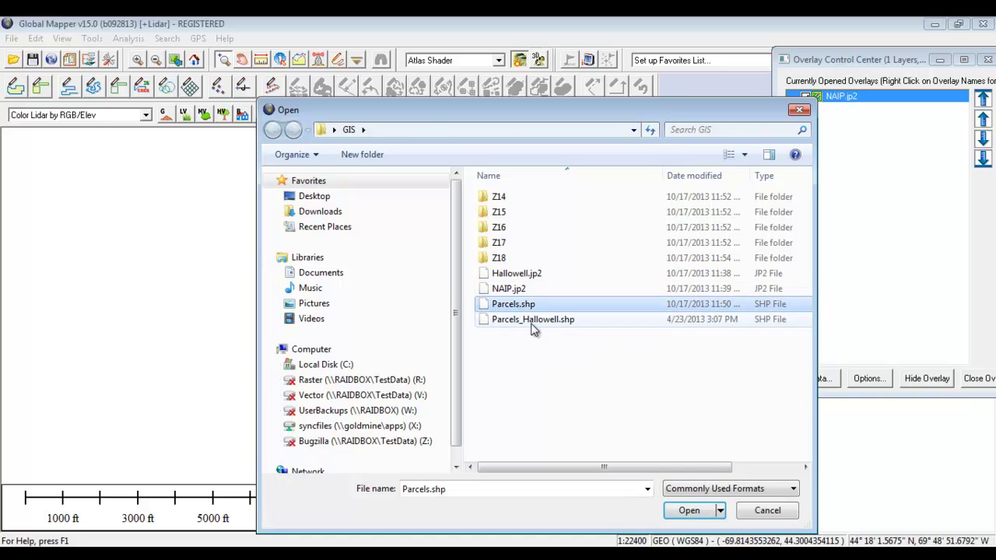
pyautogui.click(690, 510)
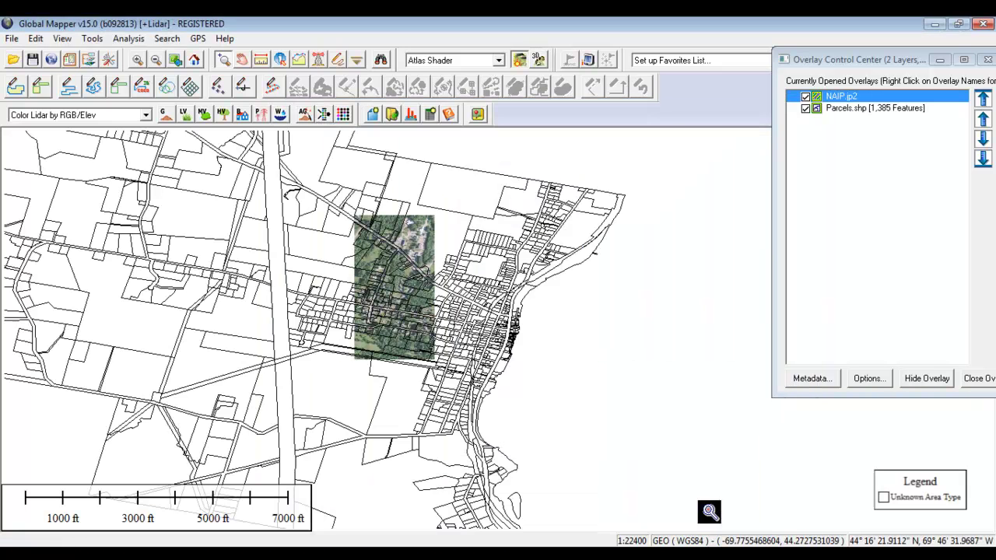
pyautogui.click(806, 97)
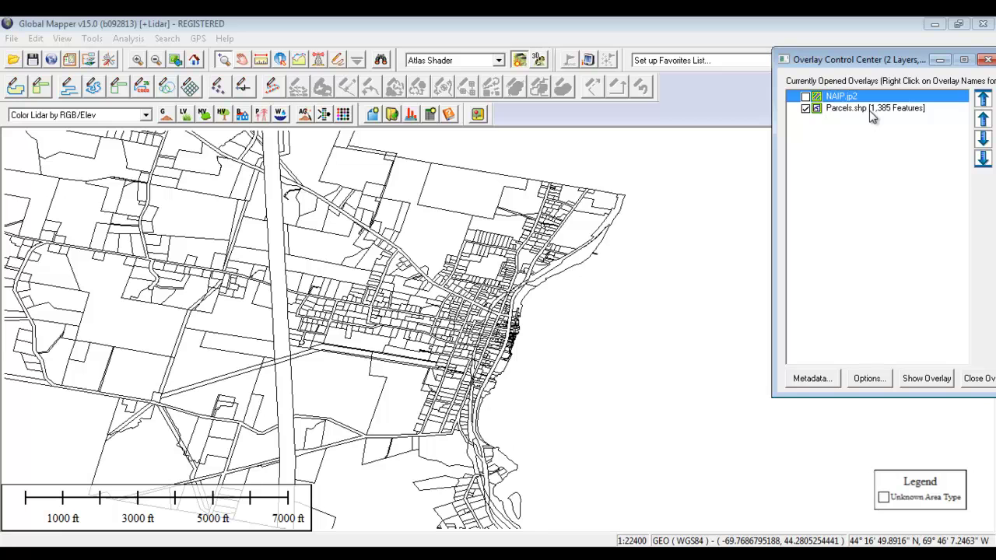
pyautogui.click(12, 38)
# Export the parcel layer as Google Maps Tiles with default settings, saved as Parcel
pyautogui.moveTo(59, 311)
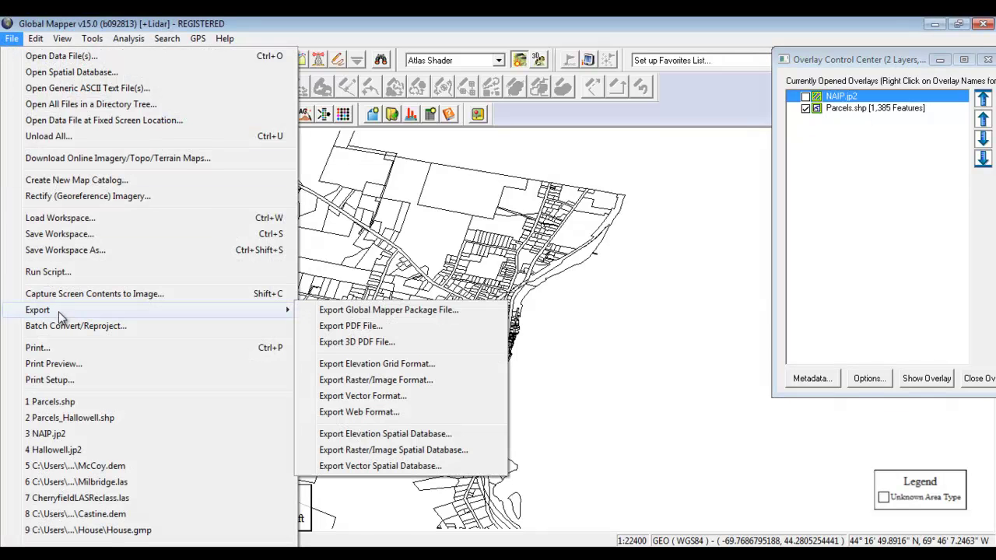
pyautogui.click(426, 414)
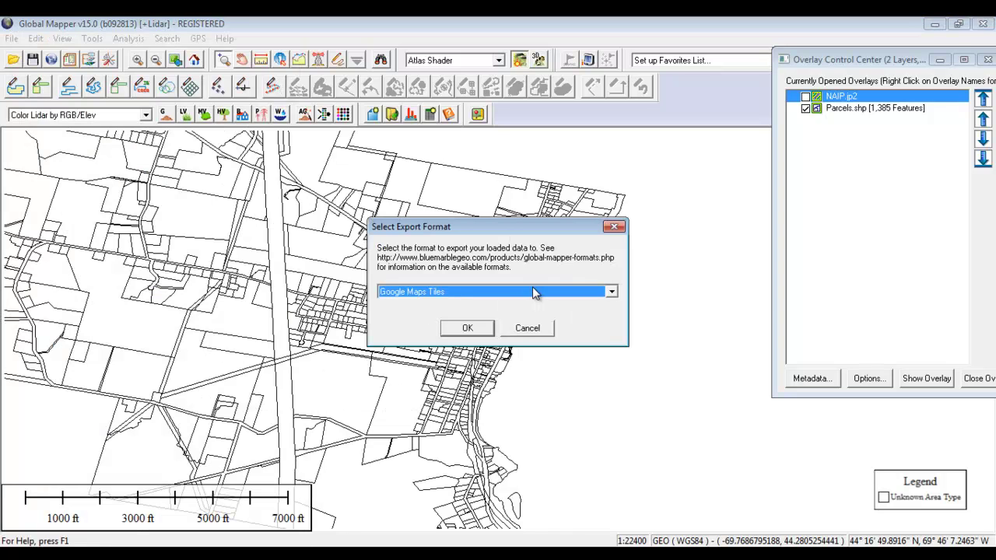
pyautogui.click(535, 292)
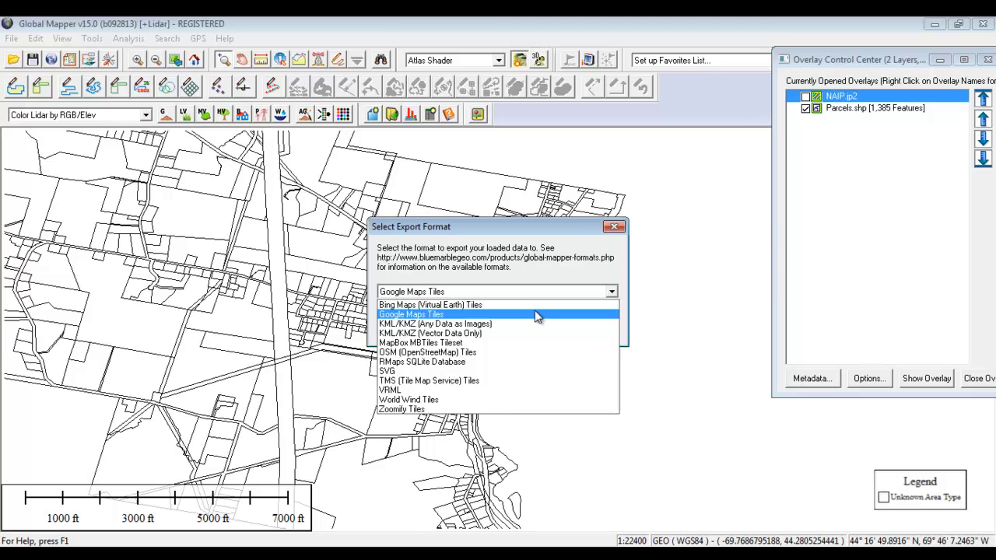
pyautogui.click(535, 314)
pyautogui.click(467, 330)
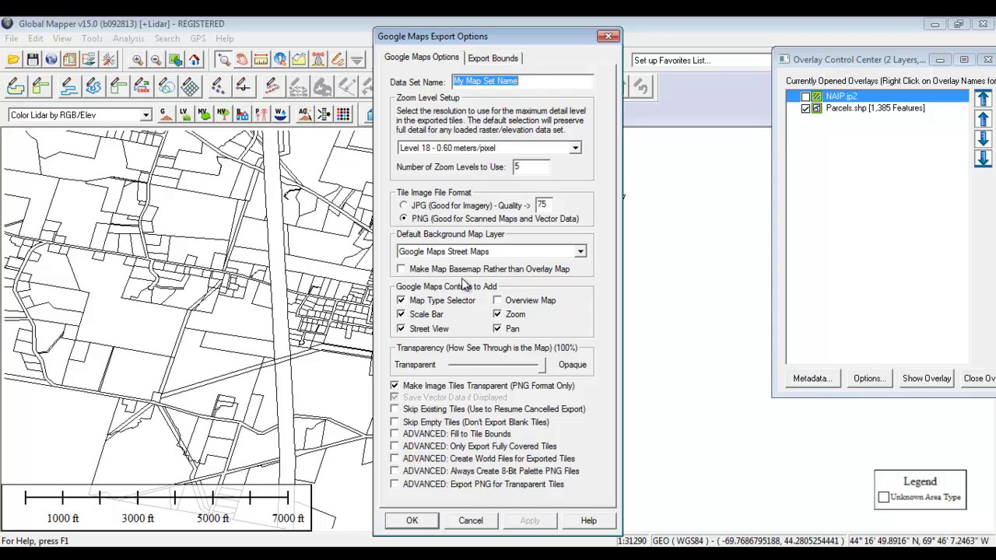
pyautogui.click(413, 520)
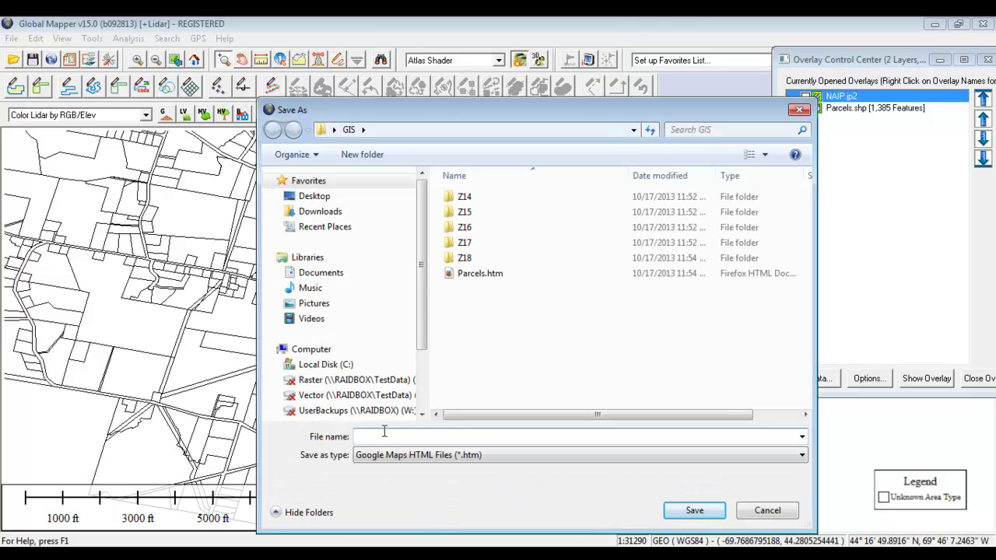
pyautogui.write('Parcel')
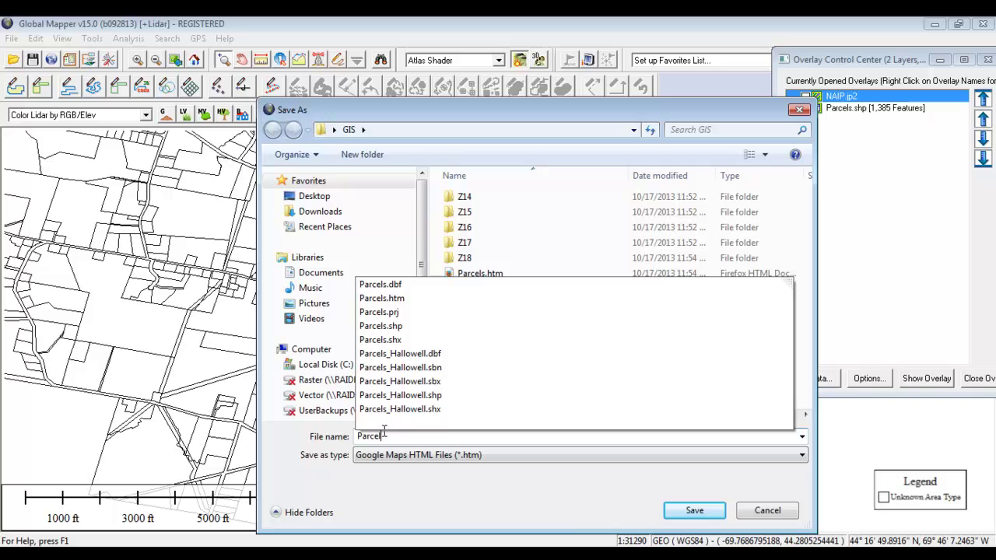
pyautogui.click(696, 511)
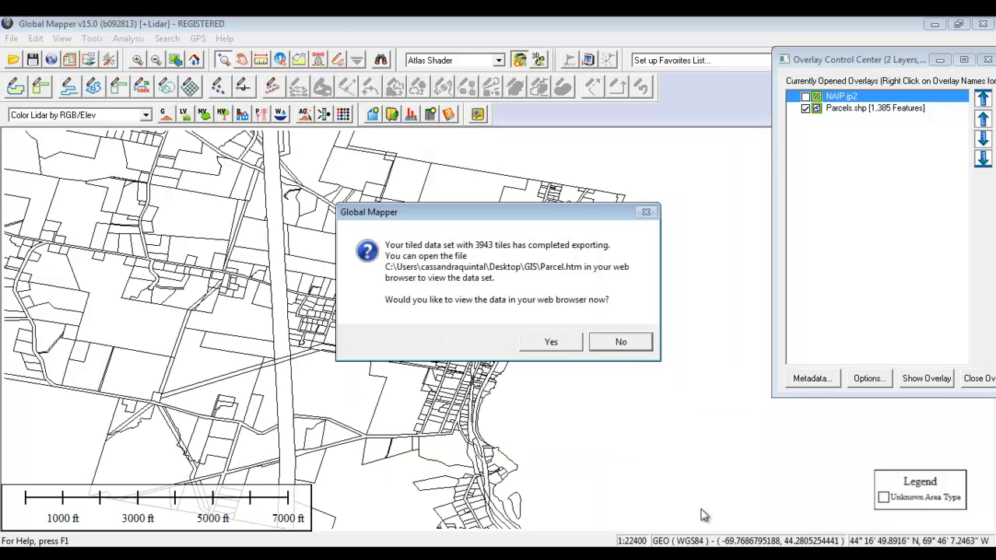
# Open Parcel.htm in Firefox and switch the map background to Satellite
pyautogui.click(538, 350)
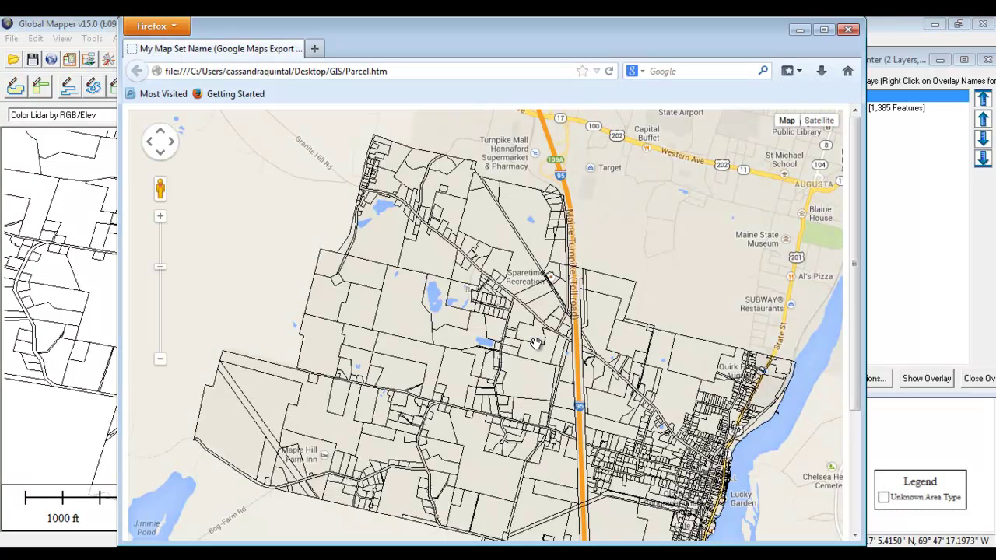
pyautogui.click(824, 123)
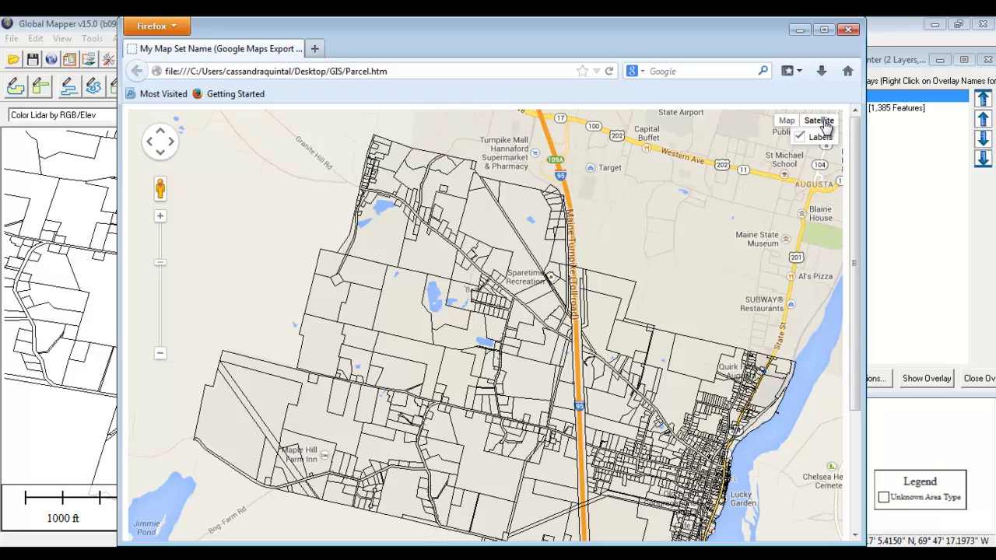